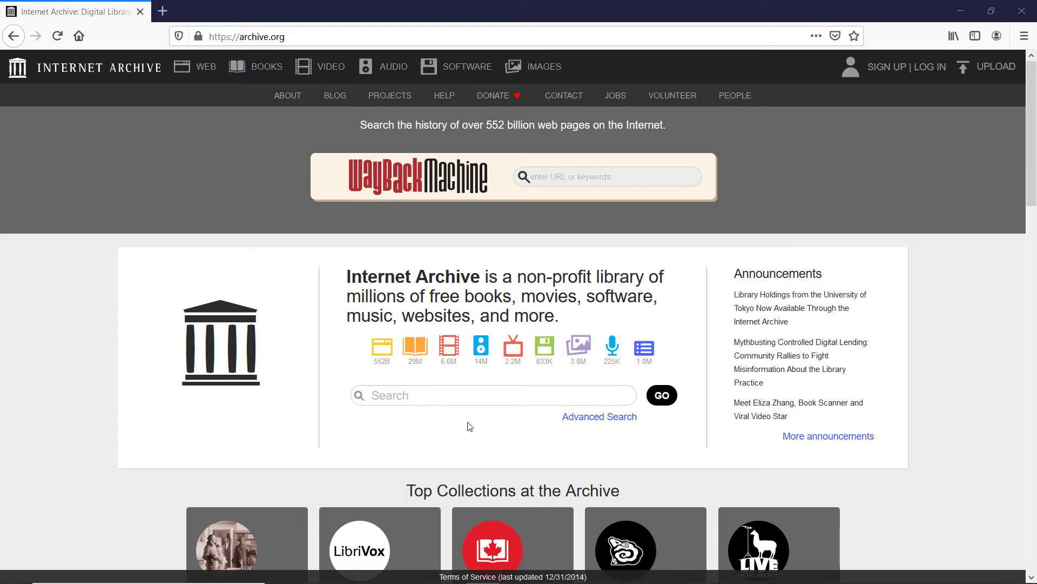
- Open the Advanced Search form and enter 'Charles Dickens' as the Creator
left_click(596, 419)
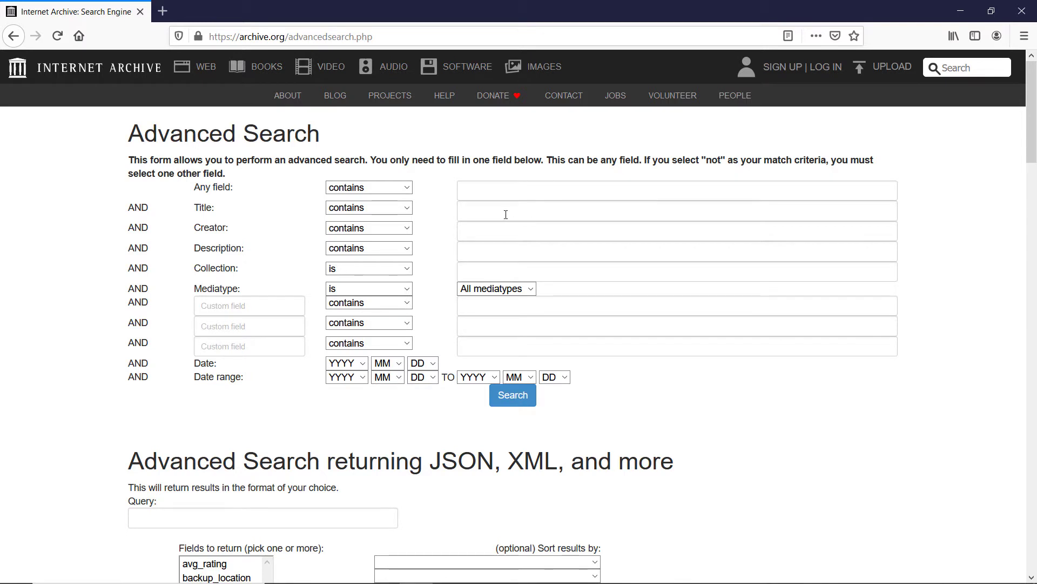
left_click(486, 191)
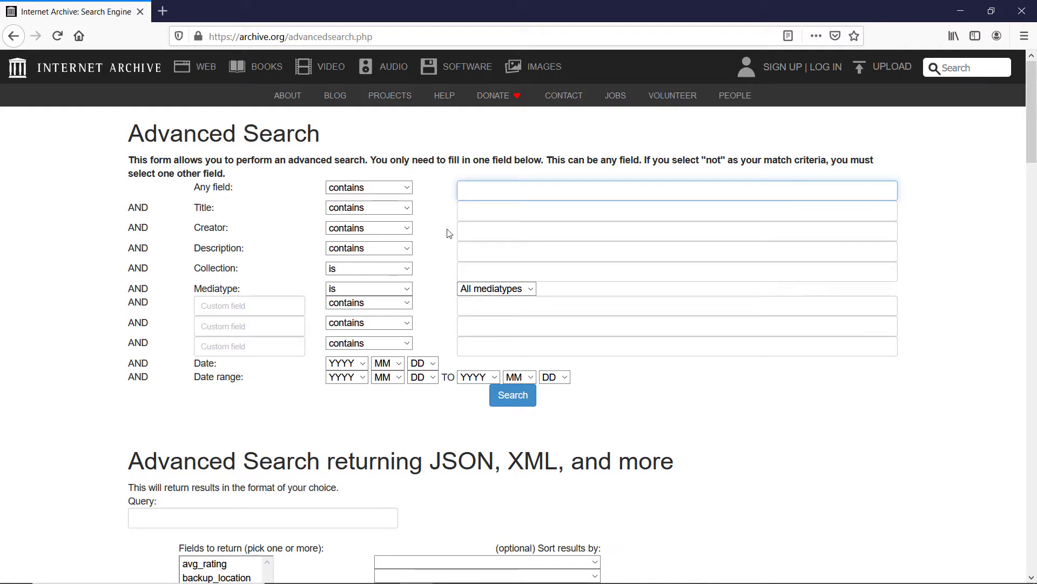
left_click(559, 228)
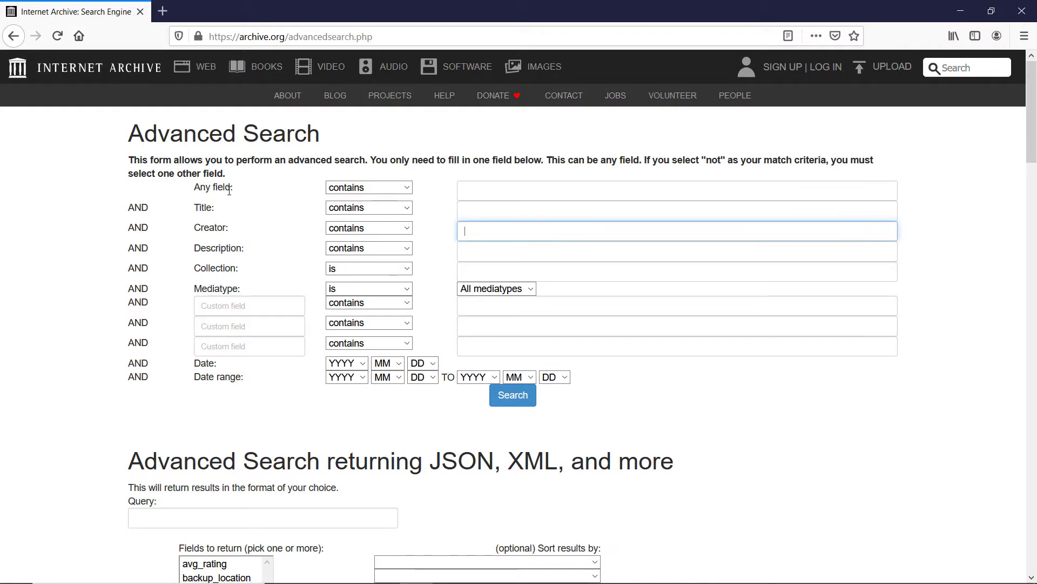
left_click(485, 187)
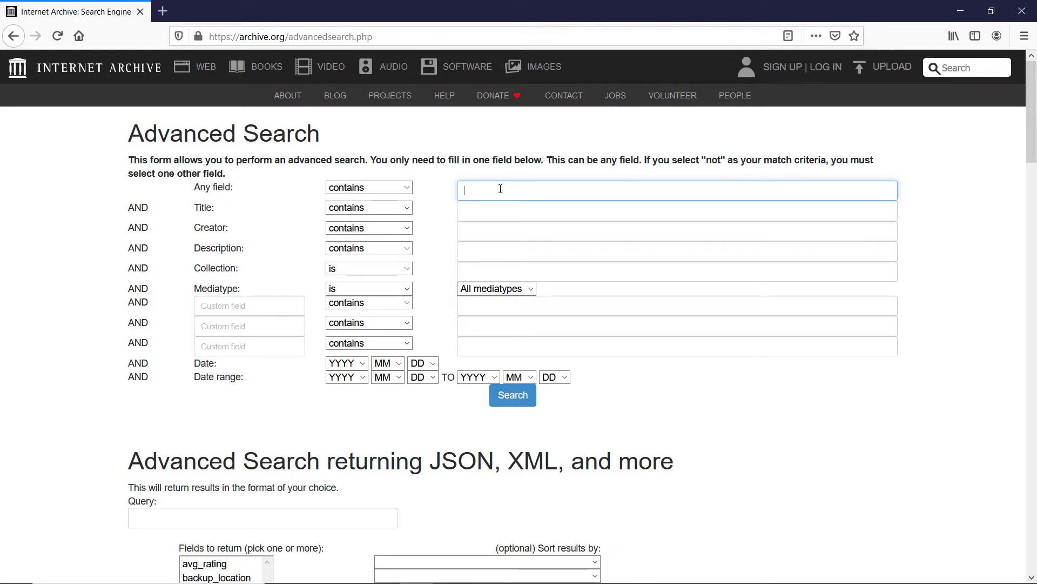
left_click(489, 231)
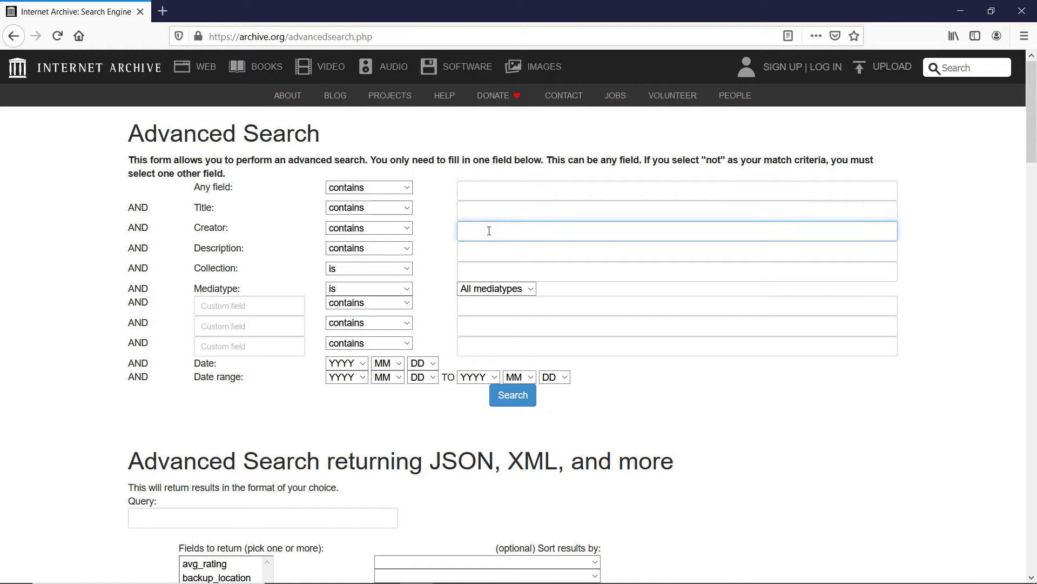
type("Charles Dickens")
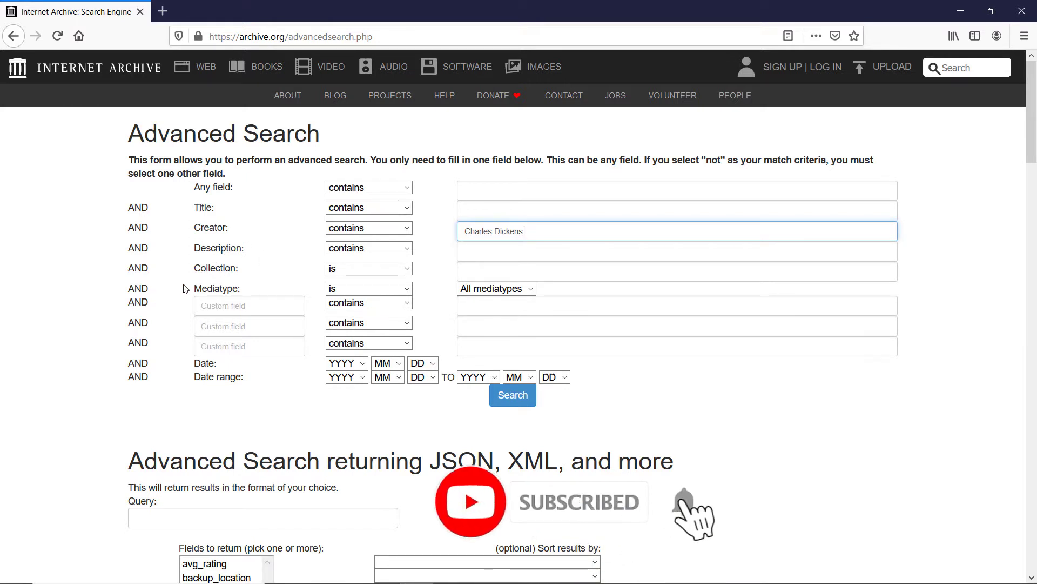
- Set the Mediatype to texts
left_click_drag(159, 297, 257, 290)
left_click(507, 290)
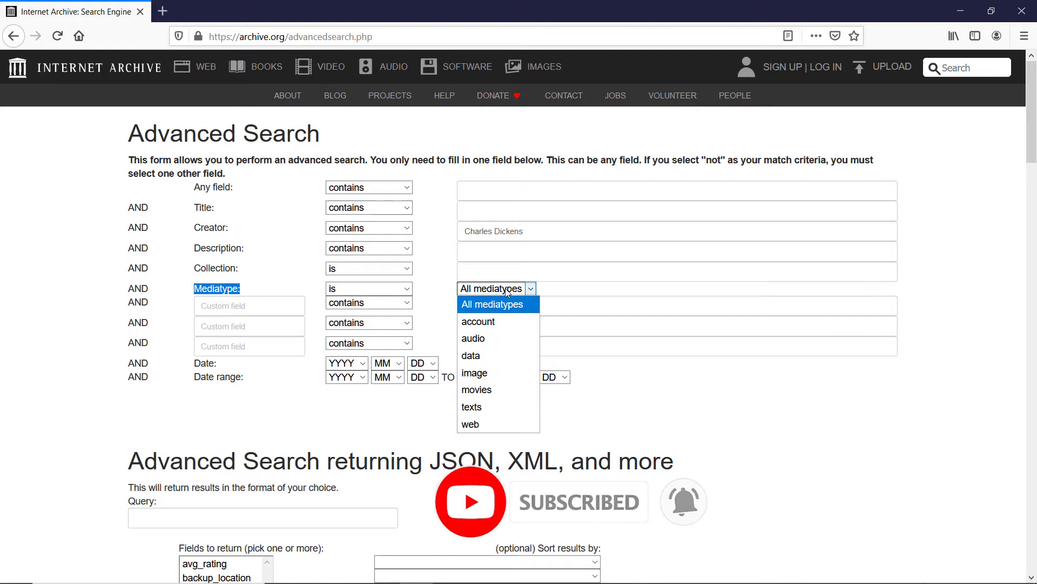
left_click(487, 405)
left_click(496, 289)
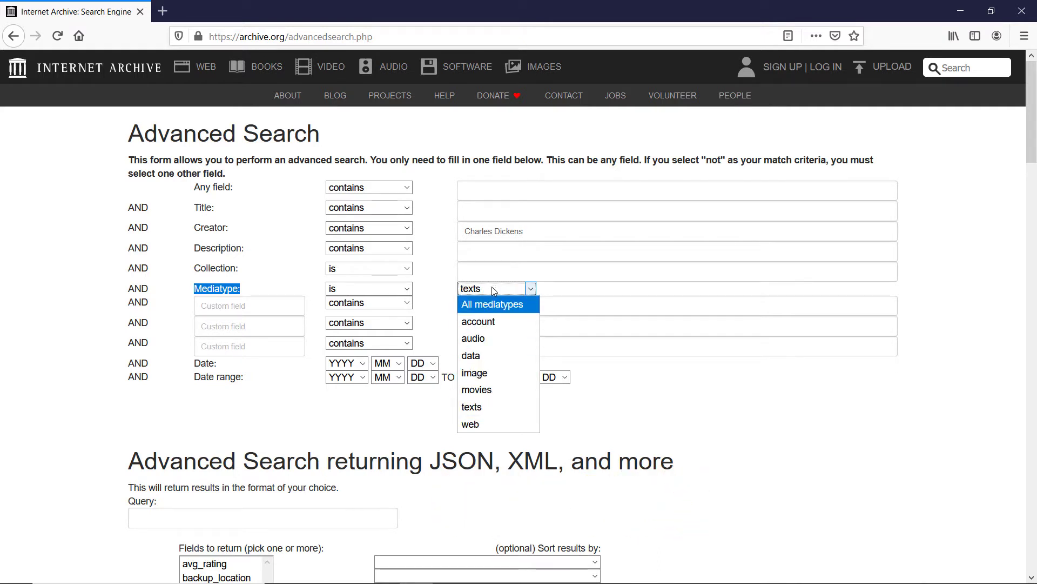
left_click(284, 428)
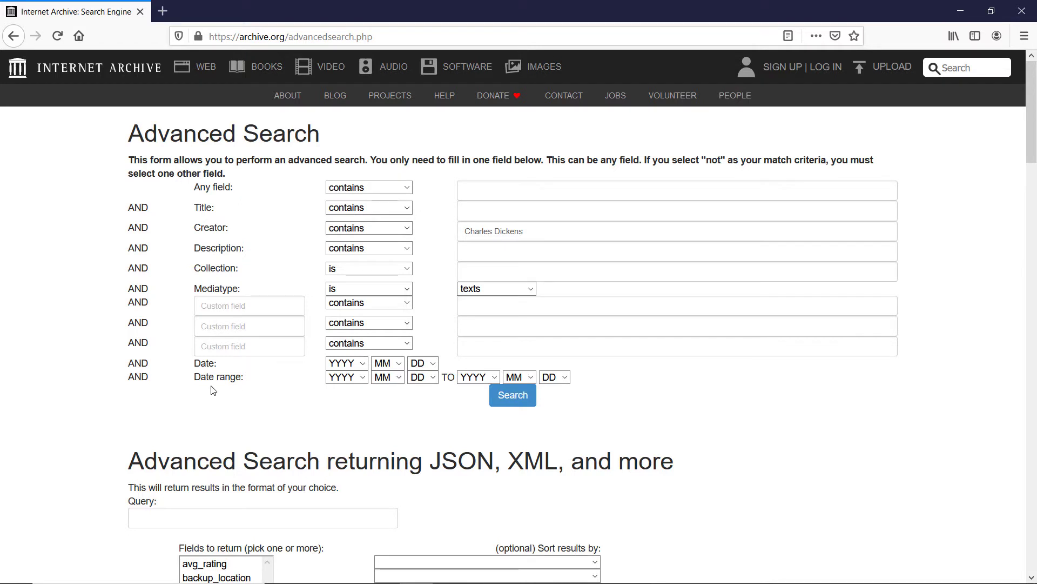
- Set the date range start to 1830/01/01
left_click(346, 377)
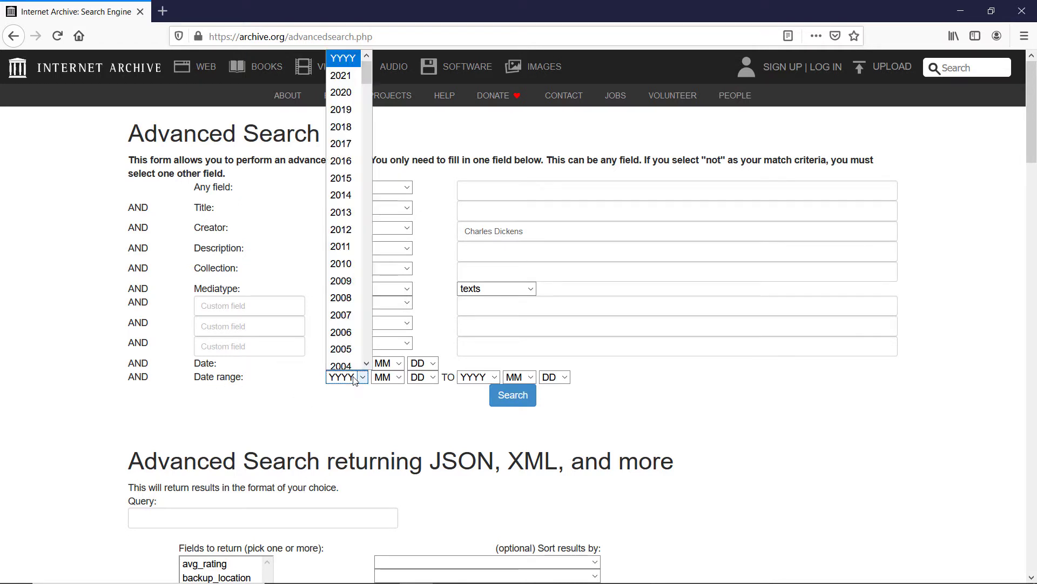
left_click_drag(365, 79, 358, 363)
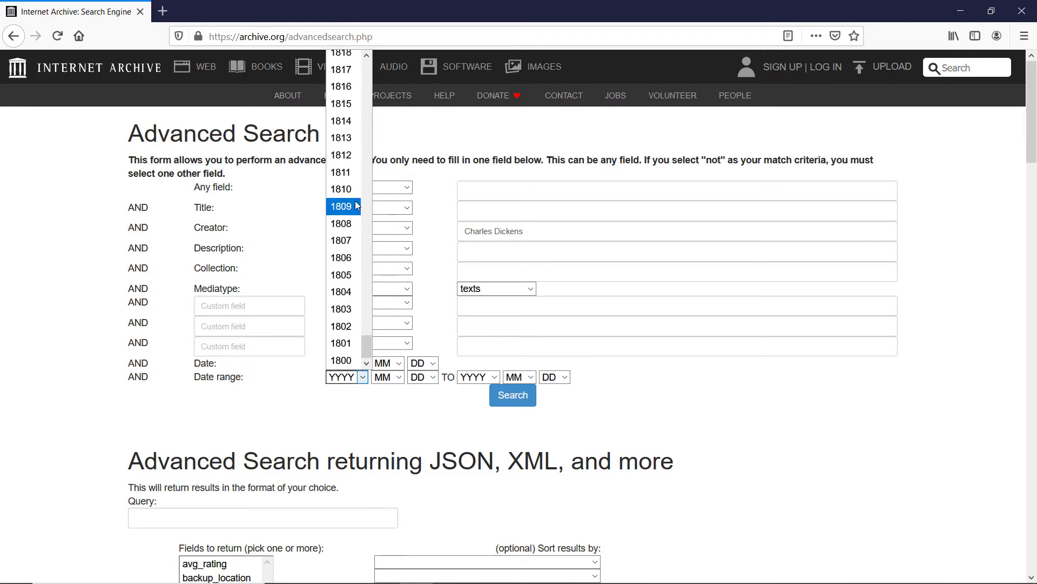
scroll(355, 168, "up", 5)
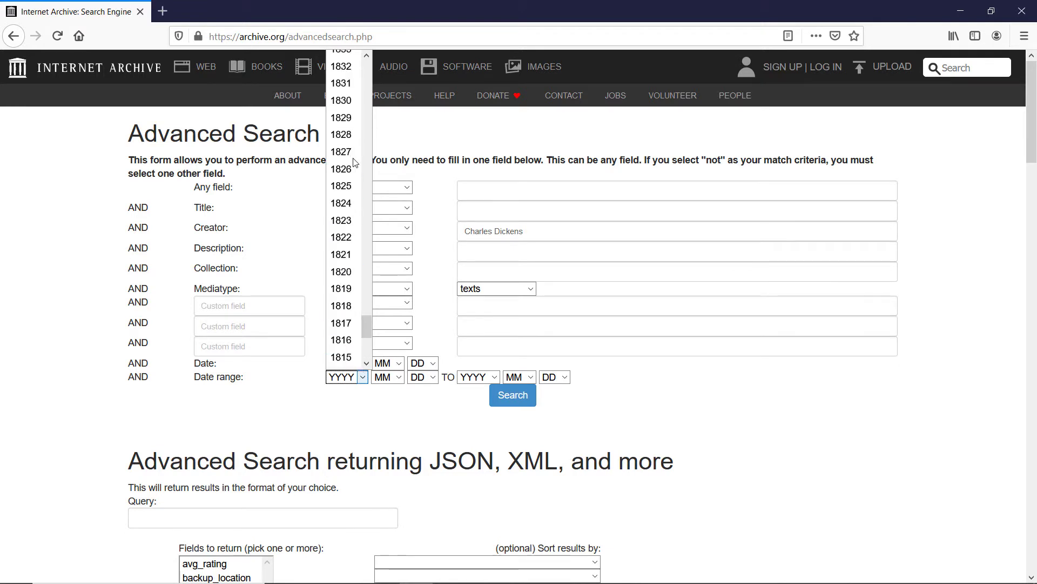
key("Escape")
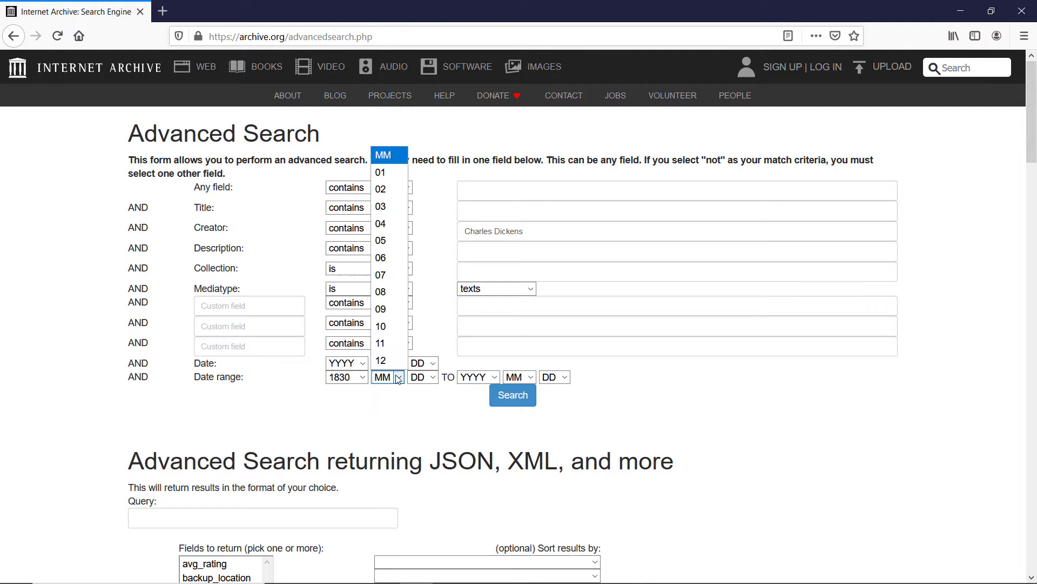
left_click(388, 377)
left_click(388, 169)
left_click(422, 377)
left_click(425, 74)
- Set the date range end to 1924/12/31 and run the search
left_click(478, 376)
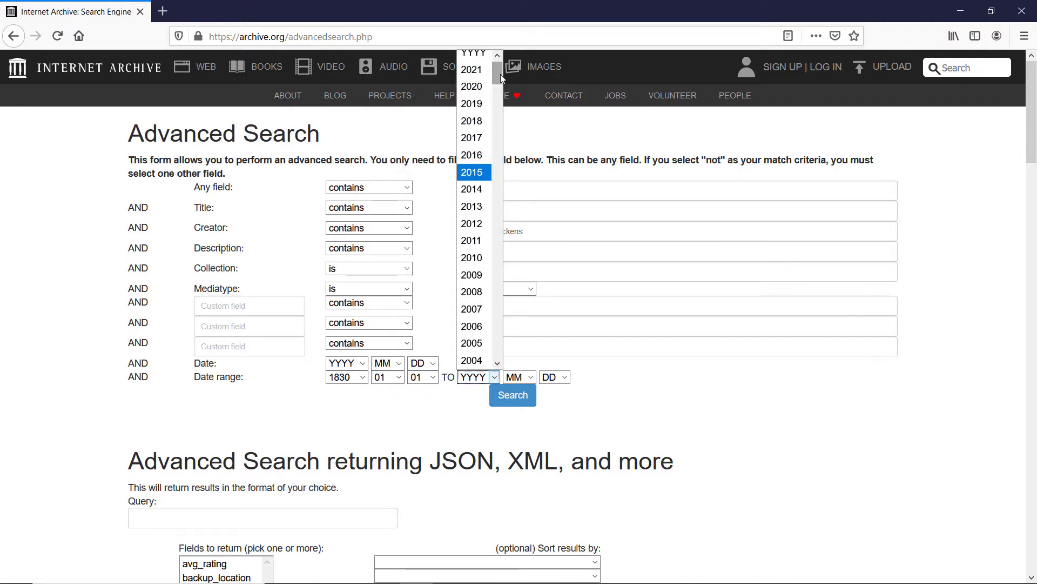
scroll(475, 216, "down", 20)
scroll(477, 242, "up", 9)
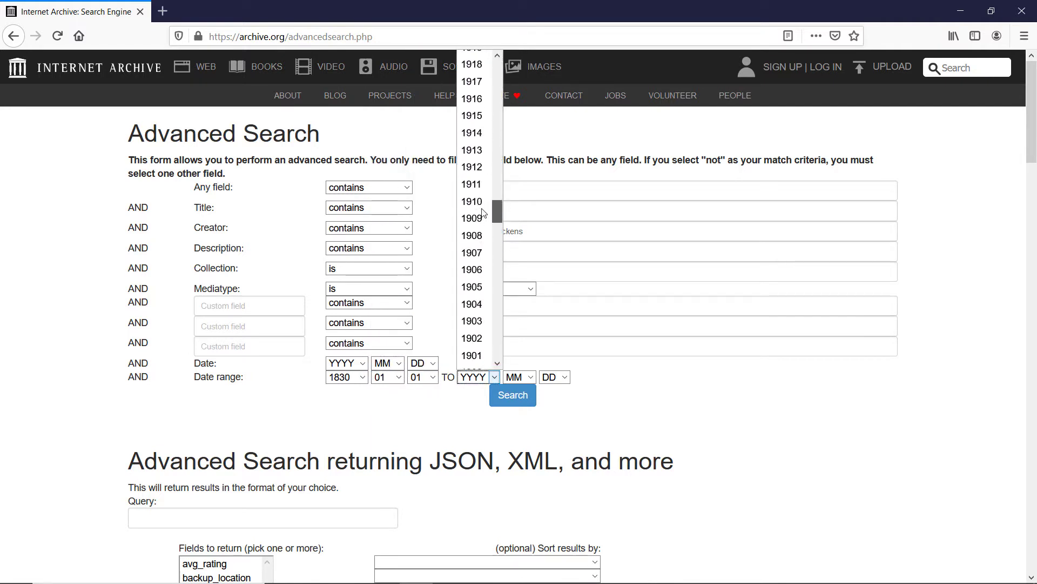
left_click(475, 120)
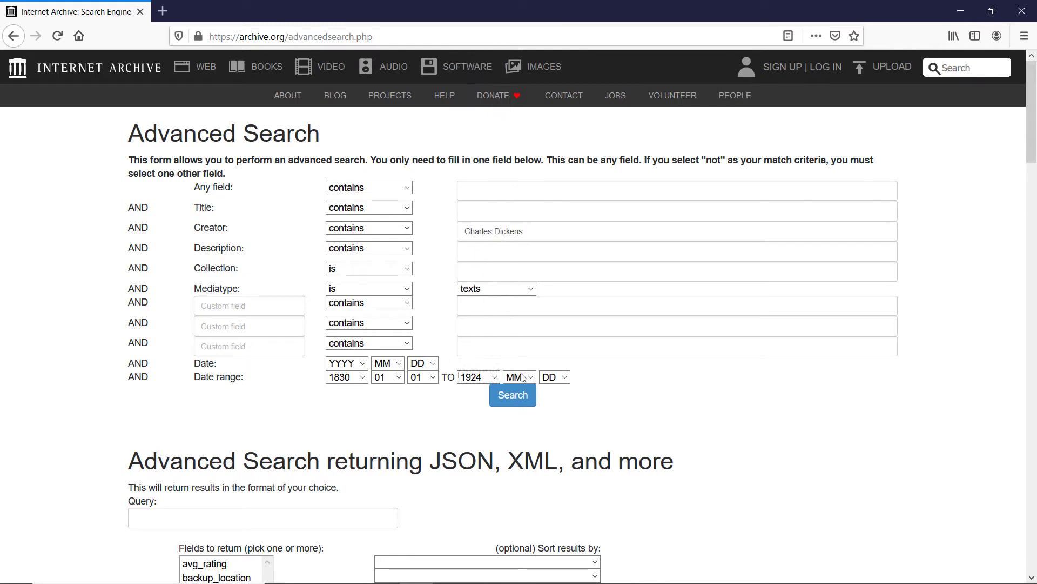
left_click(516, 377)
left_click(519, 173)
left_click(517, 377)
left_click(522, 359)
left_click(552, 378)
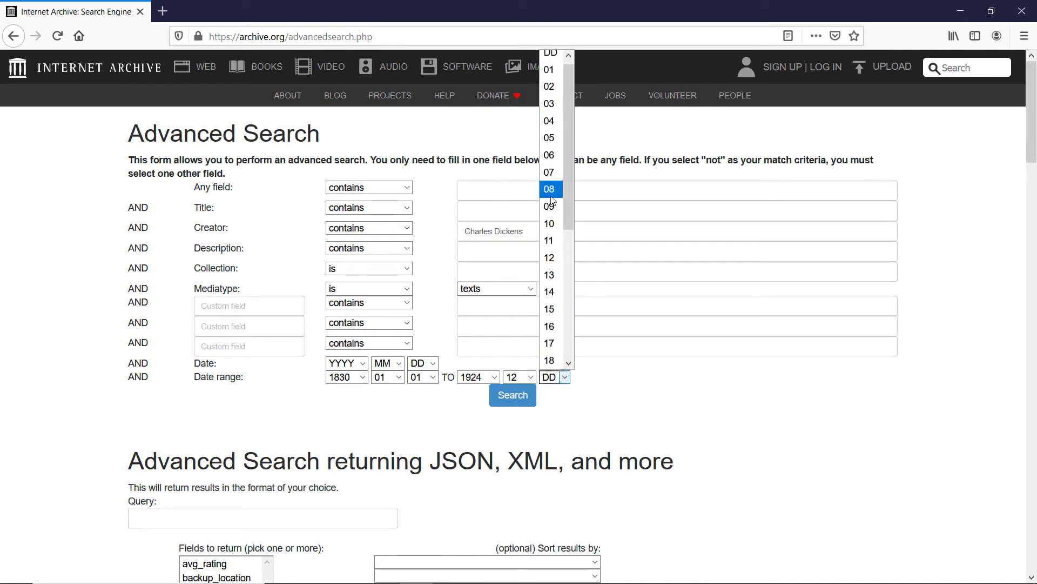
left_click_drag(566, 206, 561, 363)
left_click(553, 361)
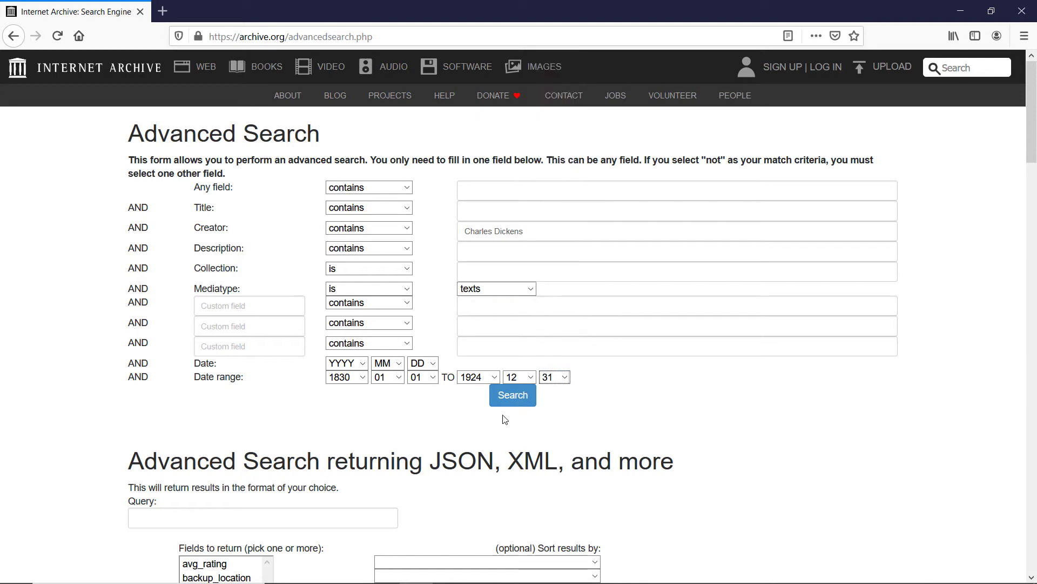
left_click(508, 399)
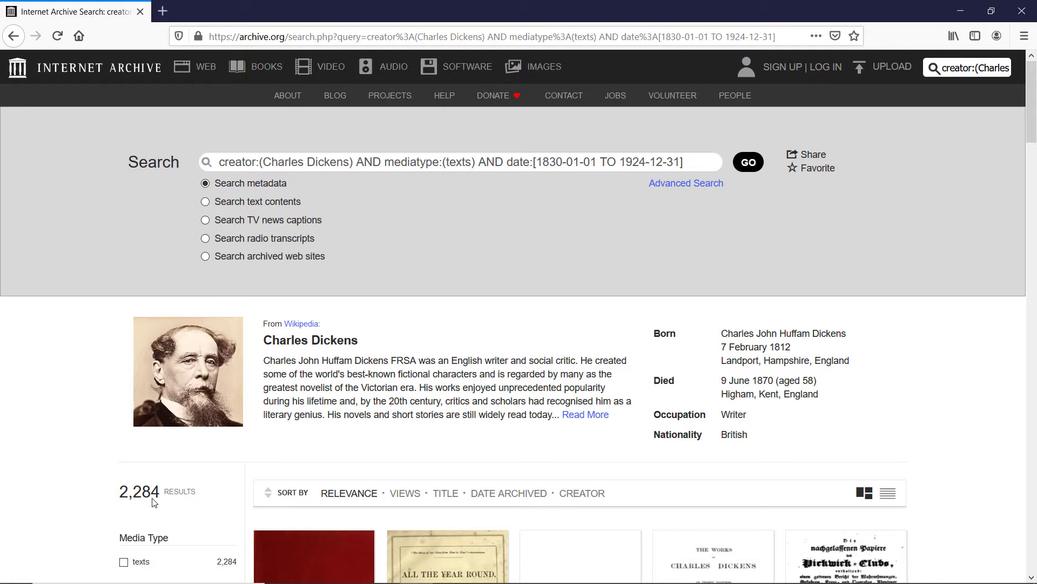
- Scroll down the results' left facet panel to the Language section
scroll(3, 481, "down", 5)
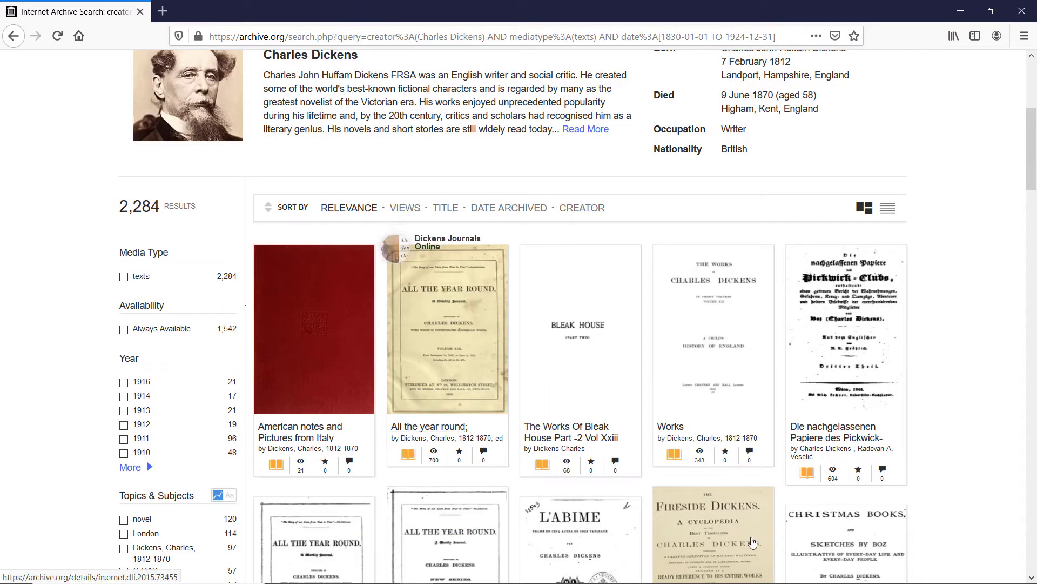
scroll(5, 303, "down", 4)
scroll(3, 328, "up", 4)
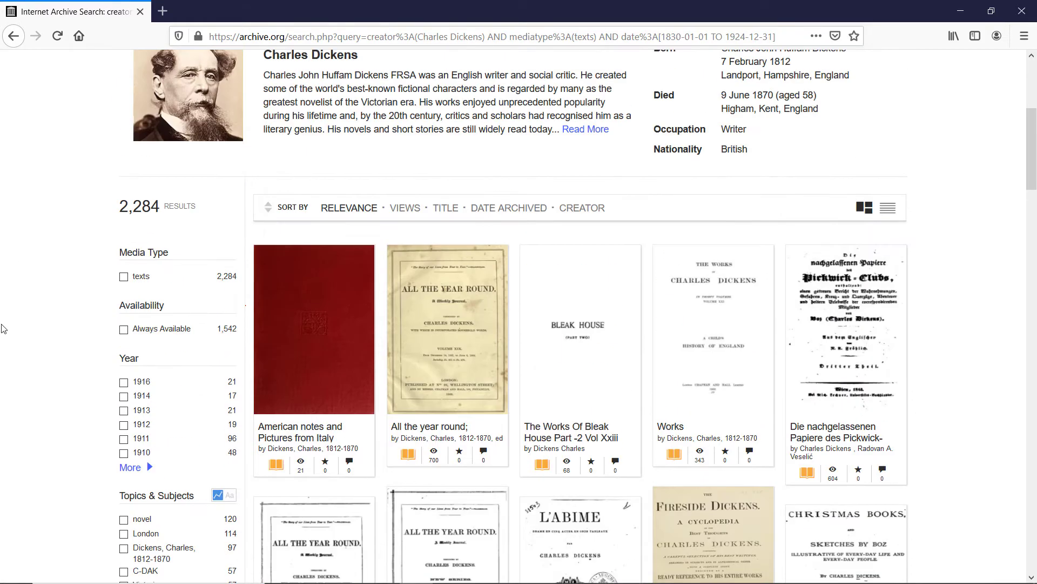
scroll(4, 422, "down", 1)
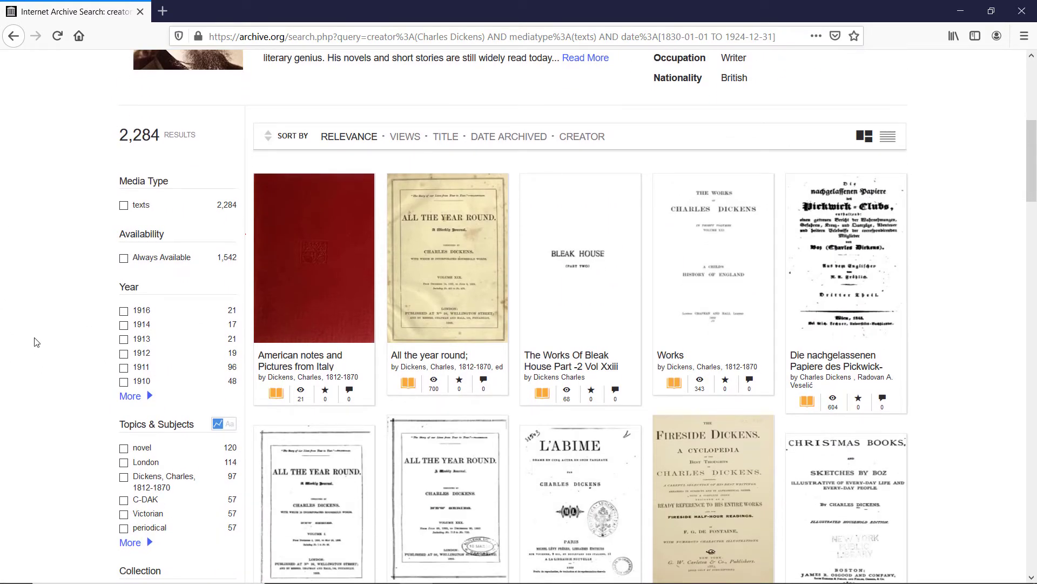
scroll(34, 341, "down", 8)
scroll(35, 342, "down", 4)
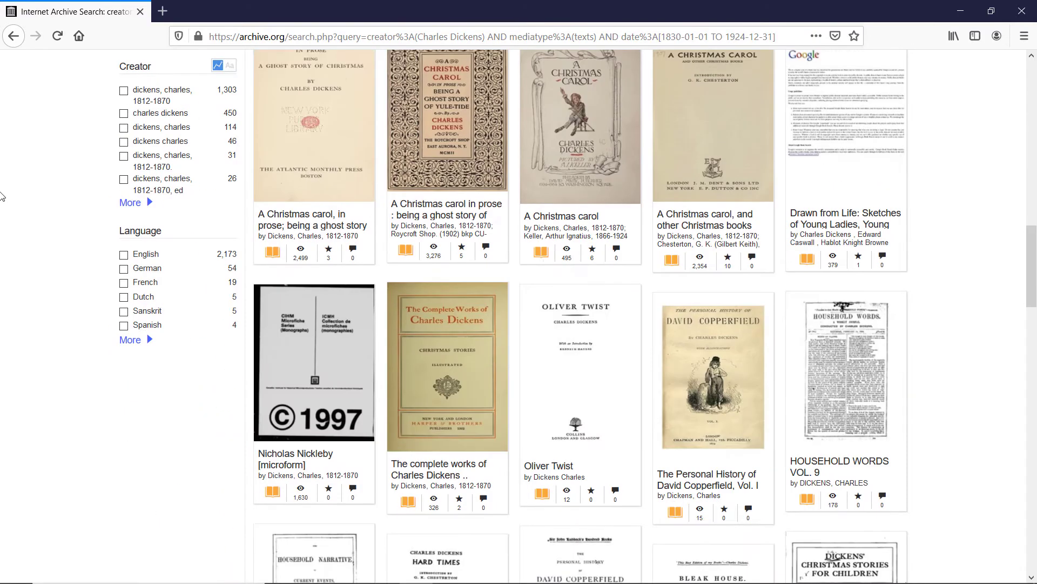
- Limit the results to English-language items
left_click(125, 259)
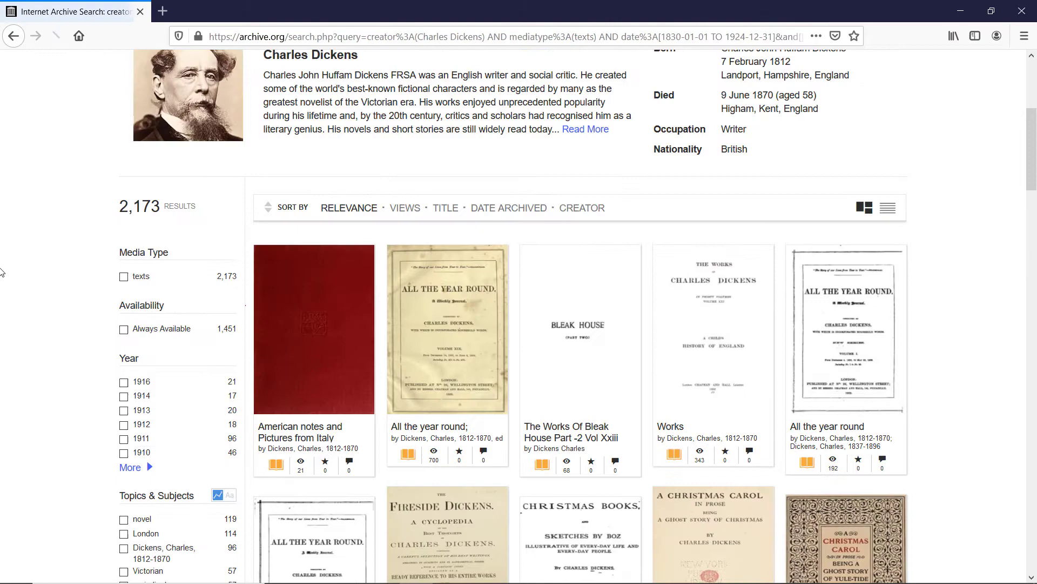
scroll(7, 272, "down", 7)
scroll(2, 272, "down", 3)
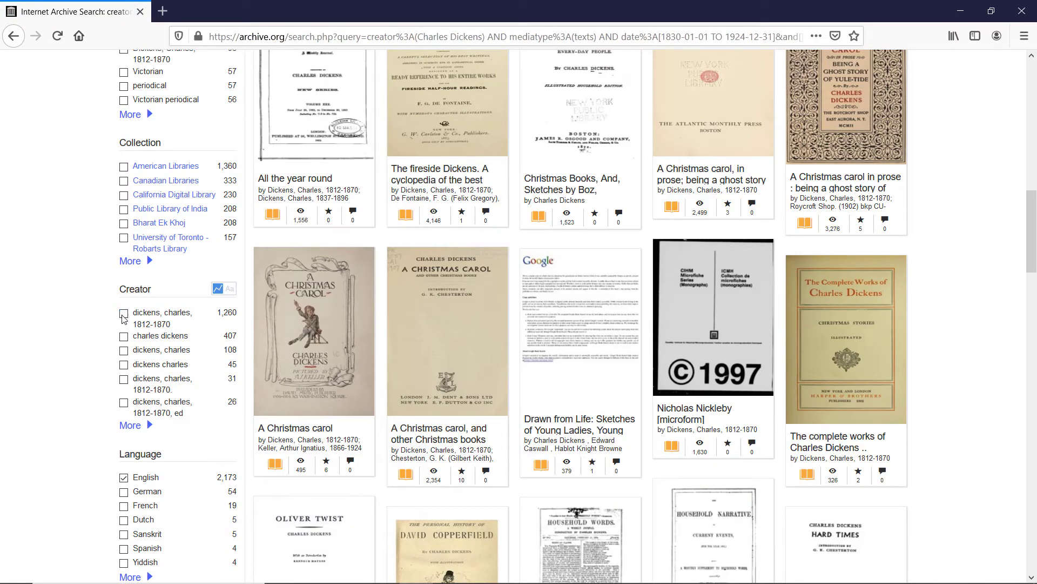
- Filter by creator 'dickens, charles, 1812-1870' and scroll to the A Christmas Carol results
left_click(124, 315)
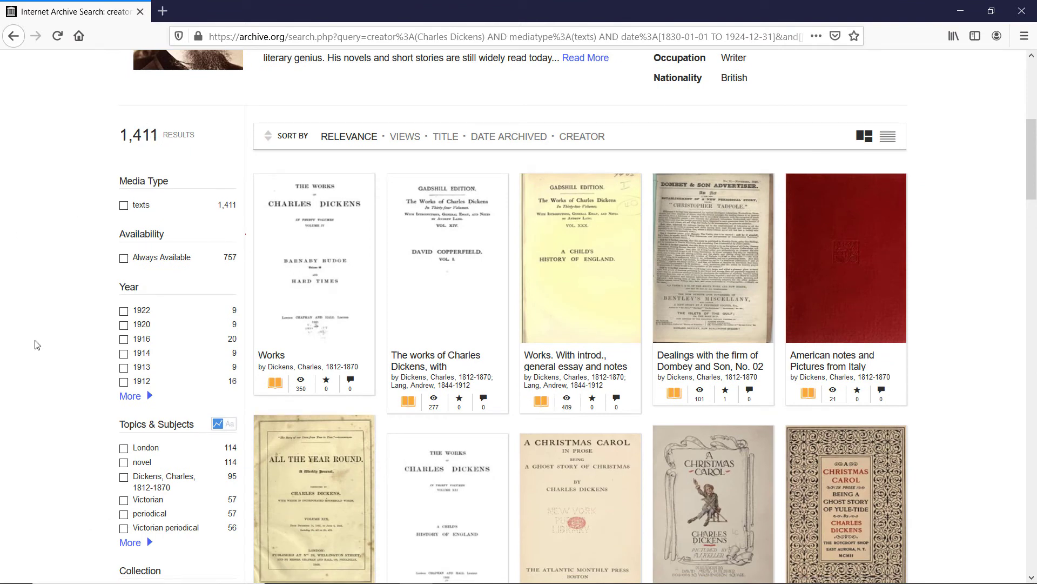
scroll(59, 309, "down", 3)
scroll(59, 309, "up", 2)
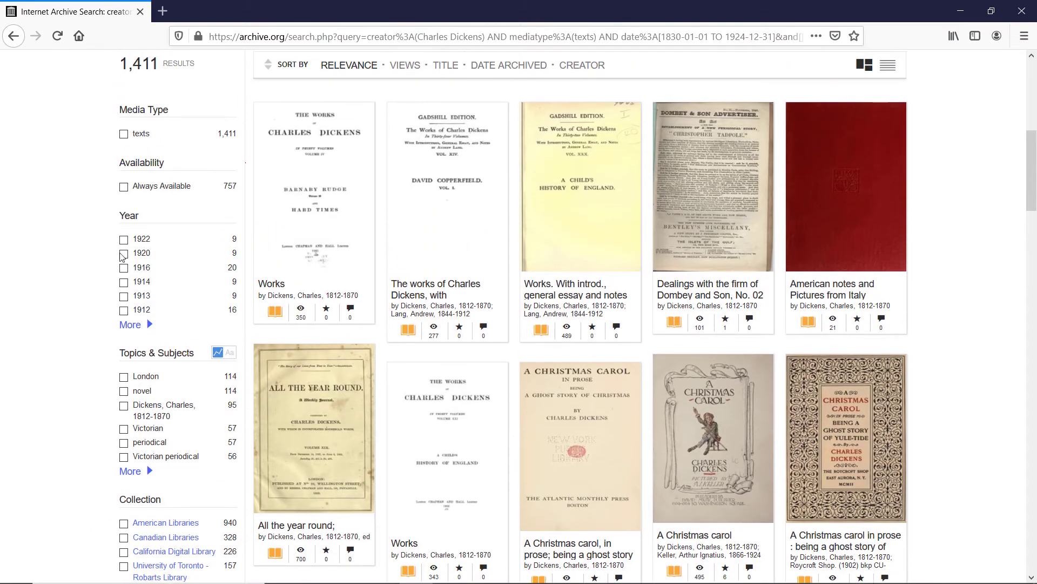
scroll(140, 270, "down", 2)
scroll(172, 139, "down", 3)
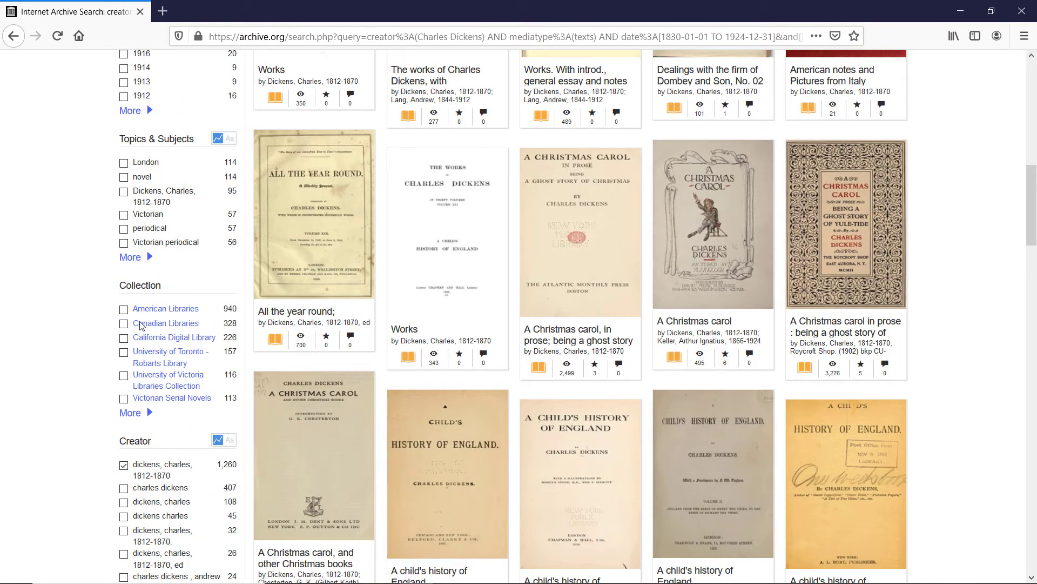
scroll(157, 344, "down", 3)
scroll(32, 243, "up", 9)
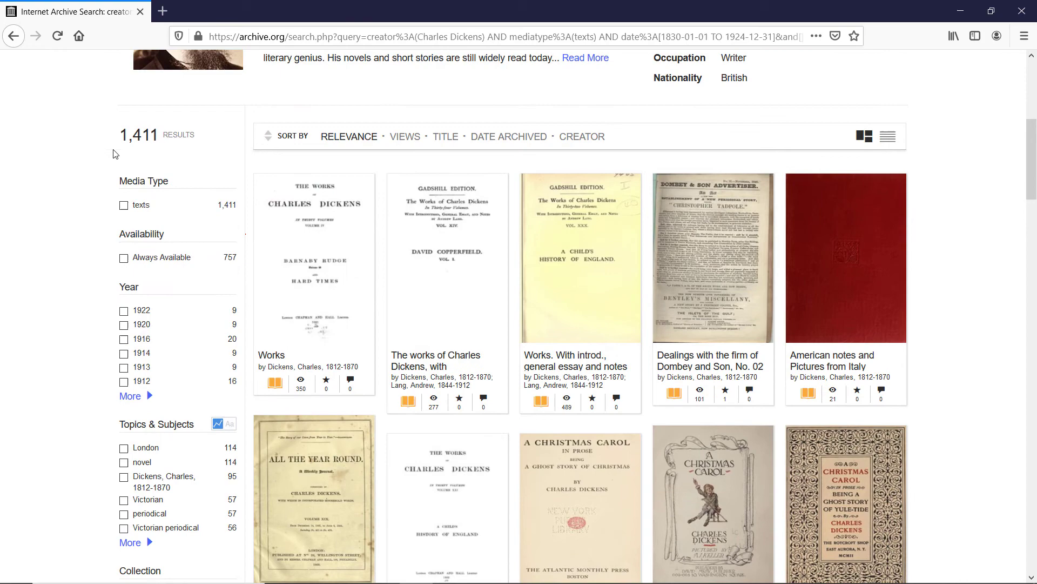
scroll(18, 287, "down", 6)
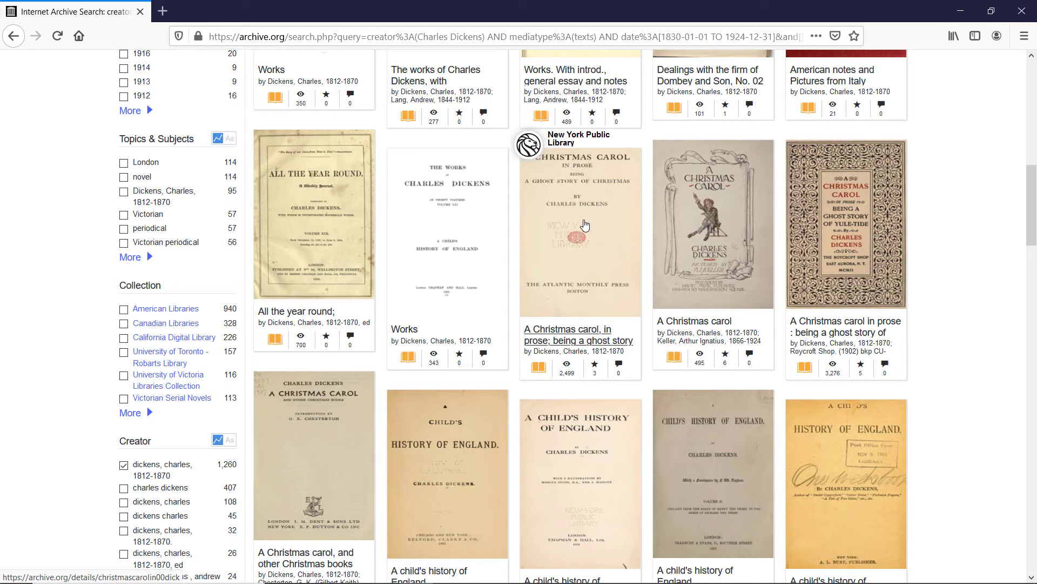
- Open the 'A Christmas carol, in prose' result in a new tab and switch to it
right_click(585, 224)
left_click(600, 230)
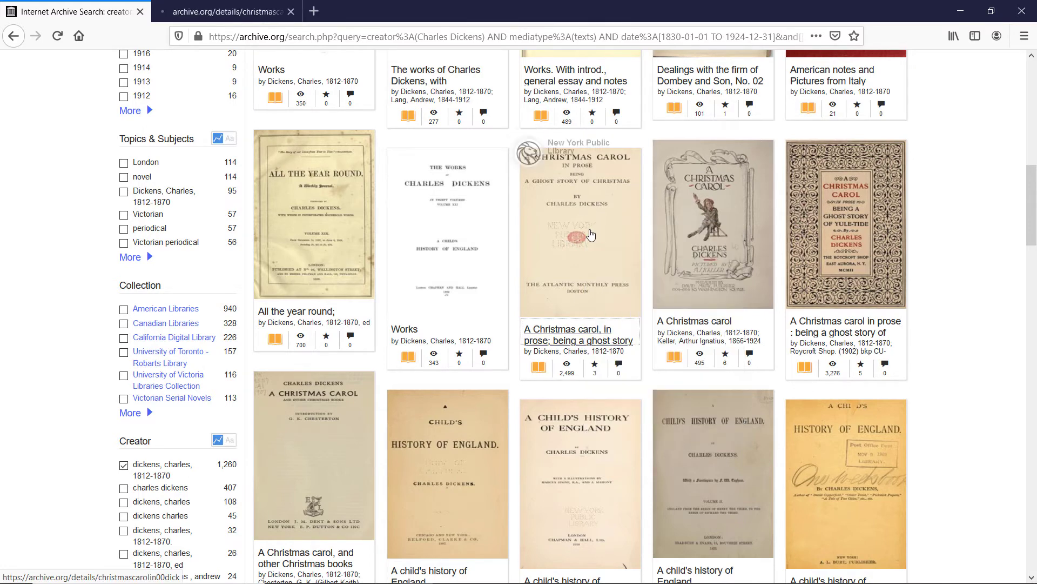
left_click(263, 5)
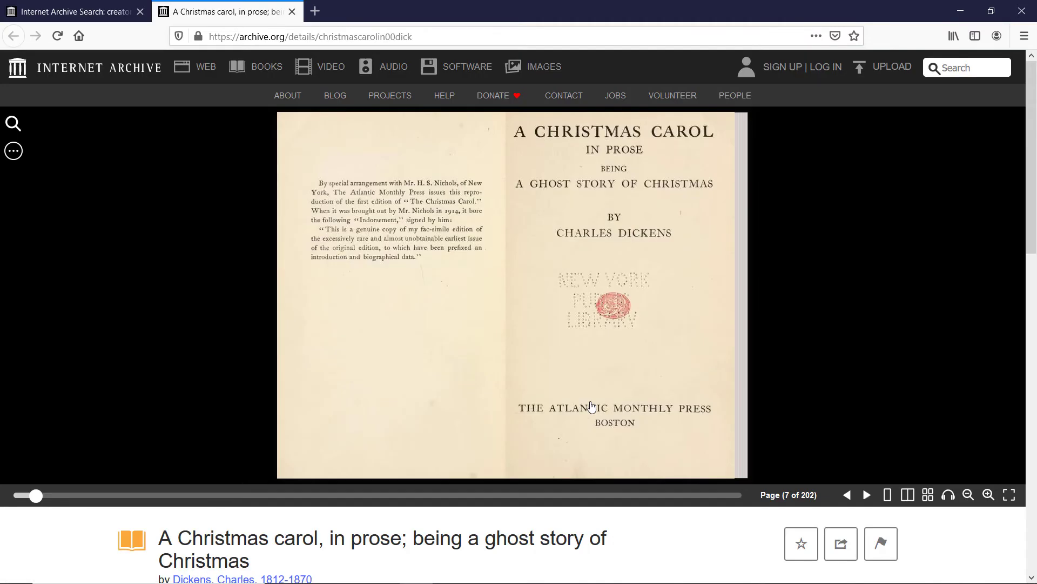
- Scroll to the metadata table and highlight the Camera entry, Canon 5D
scroll(509, 407, "down", 6)
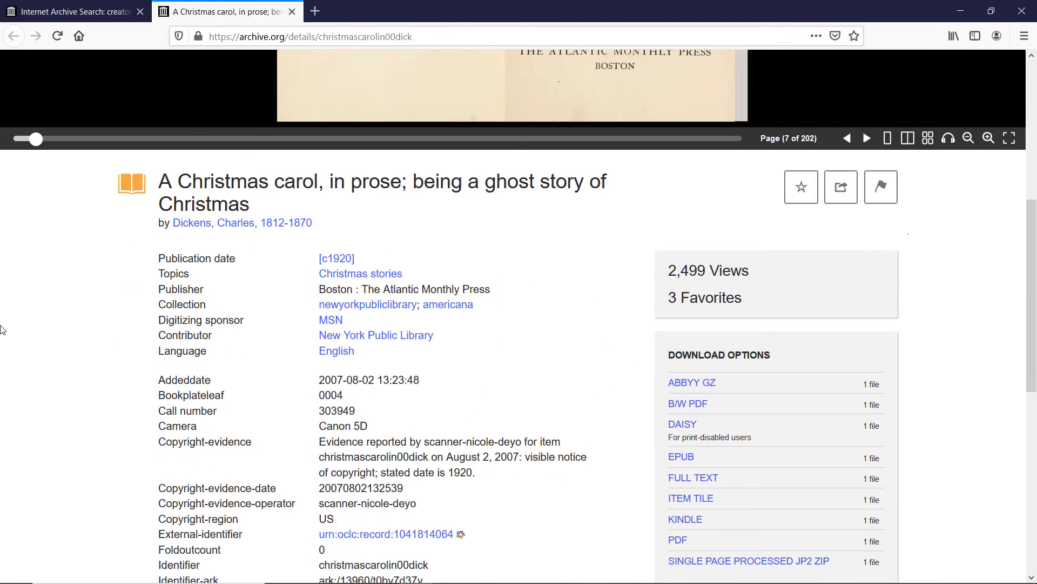
scroll(196, 293, "down", 3)
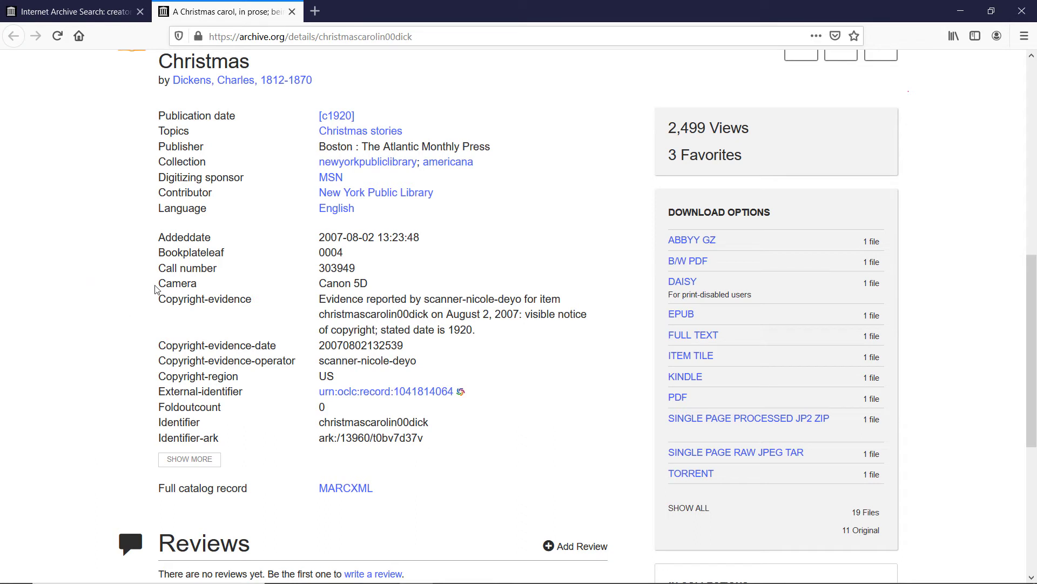
mouse_move(155, 289)
left_mouse_down()
mouse_move(376, 288)
mouse_move(158, 289)
left_mouse_up()
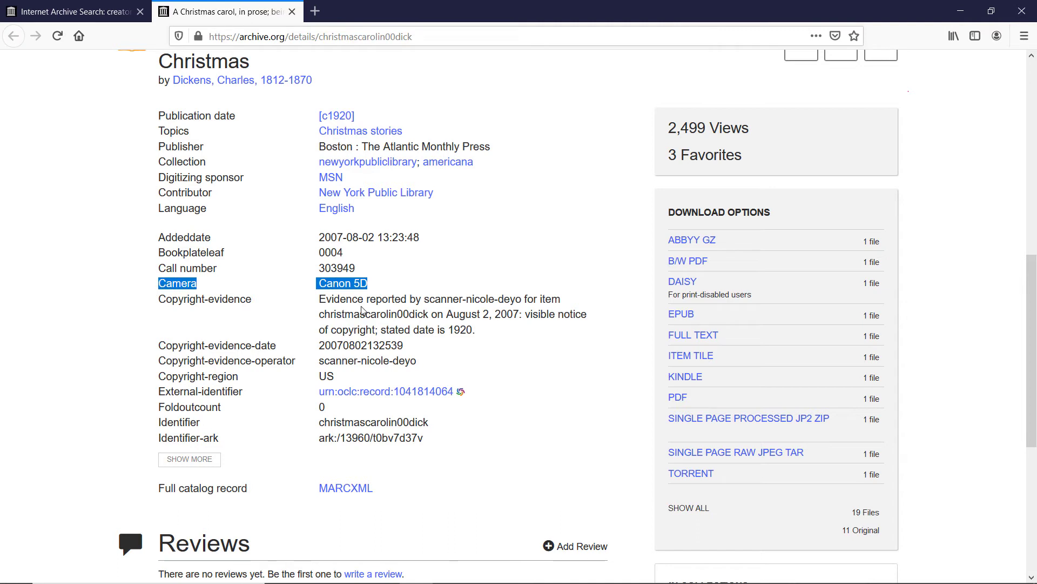
scroll(305, 309, "down", 2)
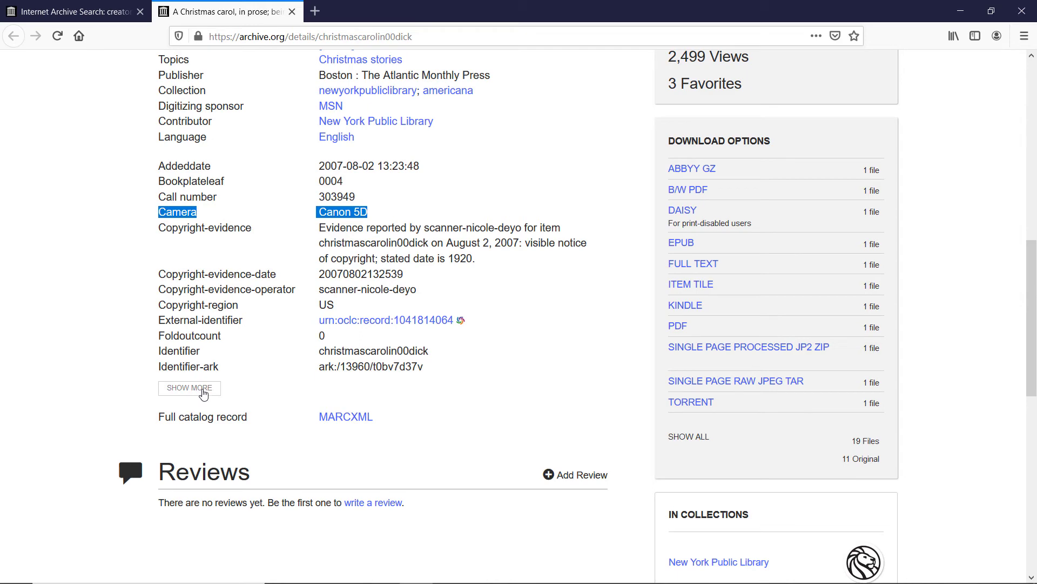
- Show all metadata, highlight Ppi 500 and the possible copyright status, then scroll back up
left_click(203, 392)
scroll(301, 297, "down", 4)
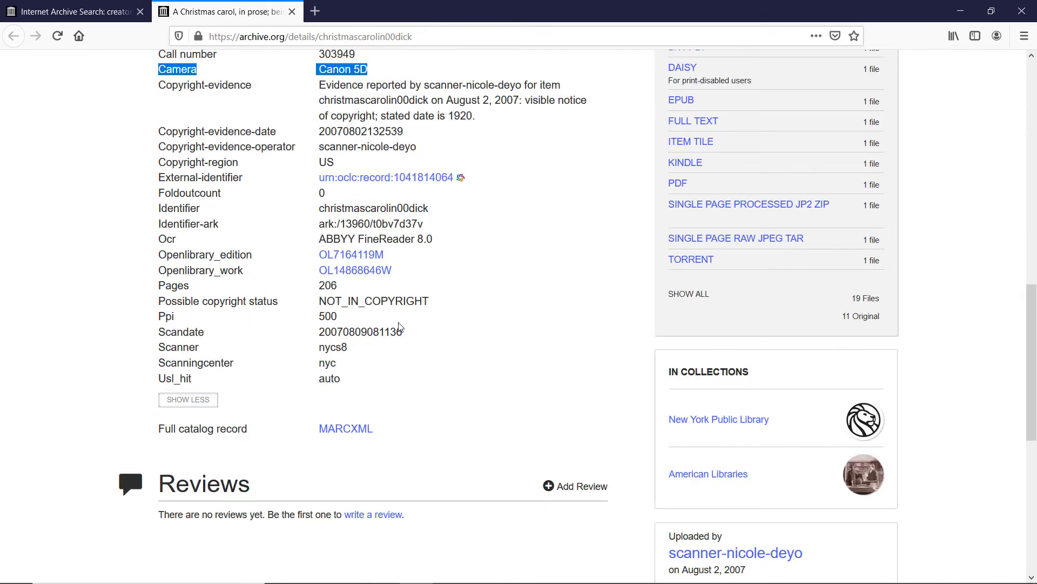
left_click_drag(339, 319, 317, 319)
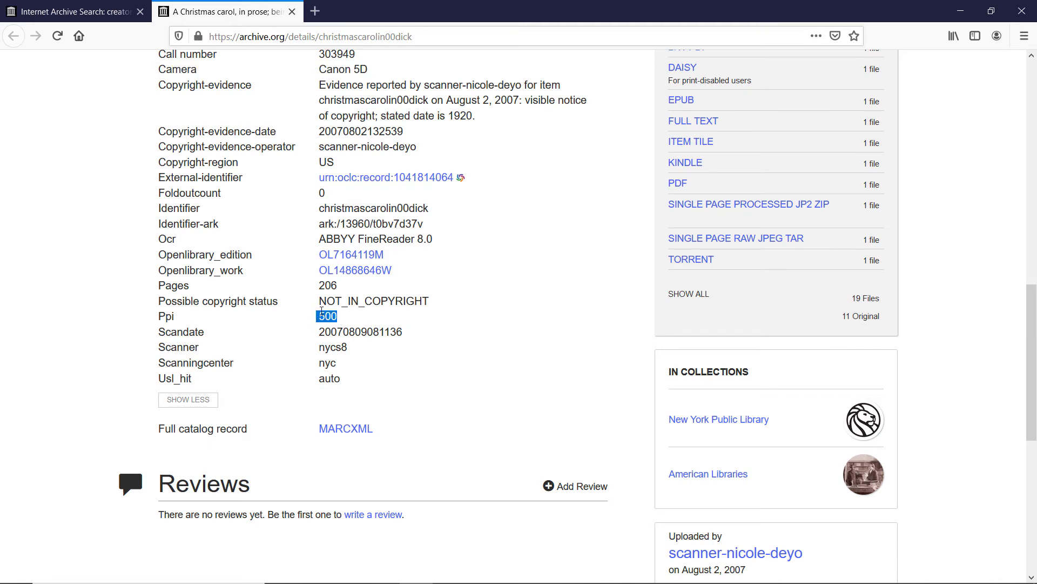
left_click_drag(214, 303, 330, 304)
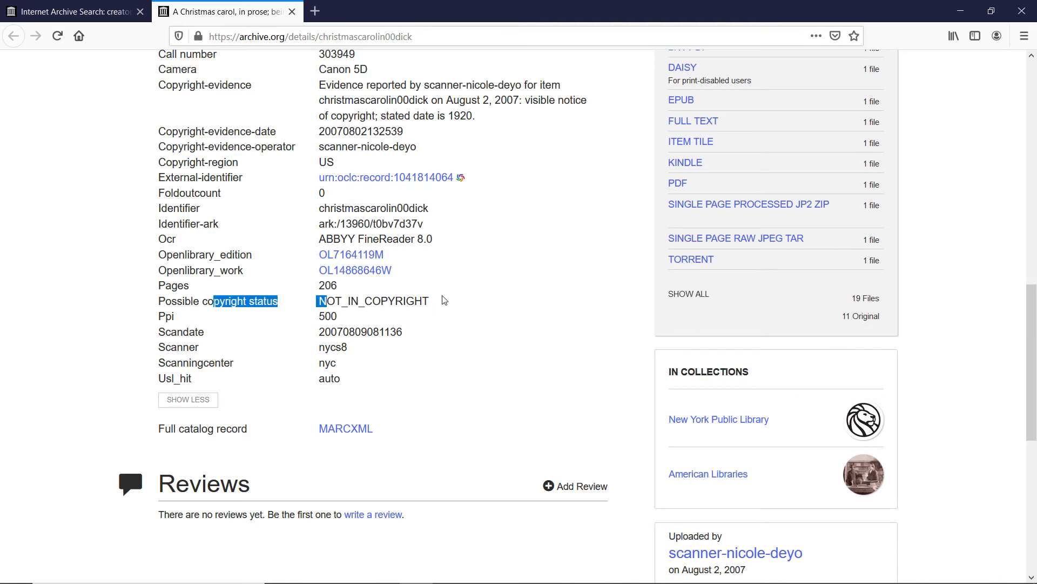
scroll(488, 332, "up", 2)
scroll(488, 332, "up", 1)
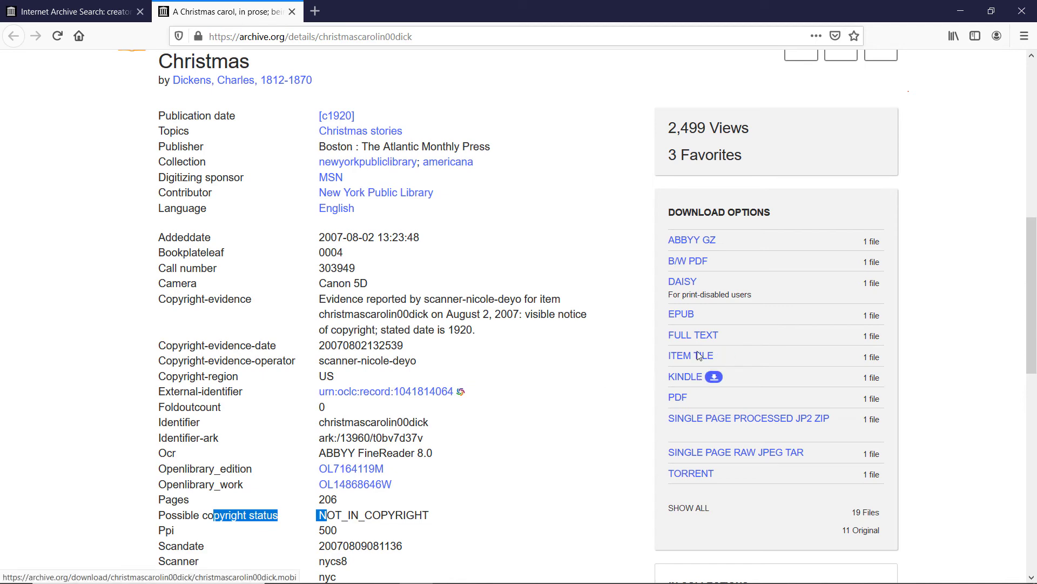
scroll(546, 362, "up", 3)
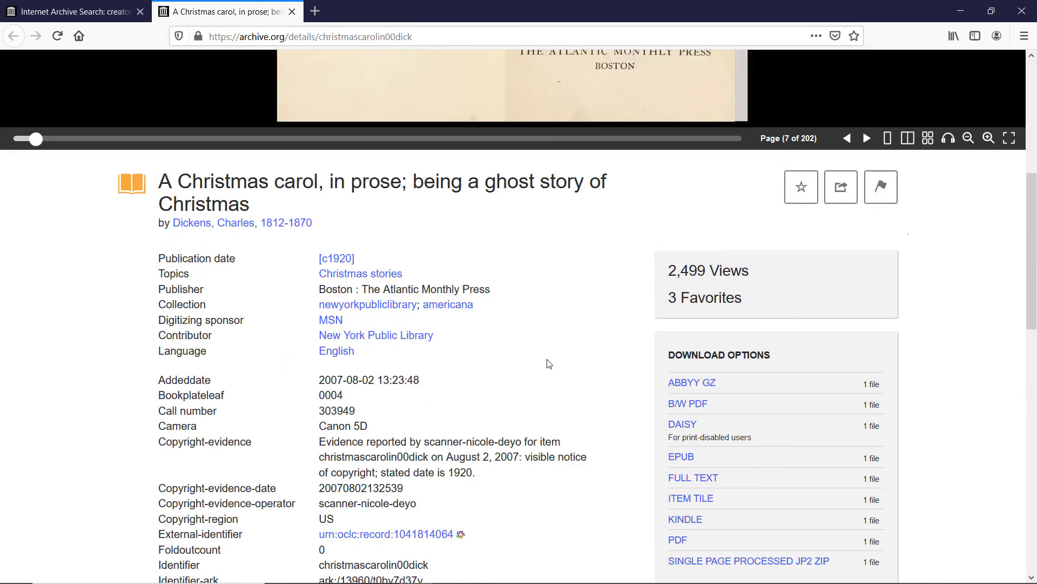
scroll(574, 361, "up", 2)
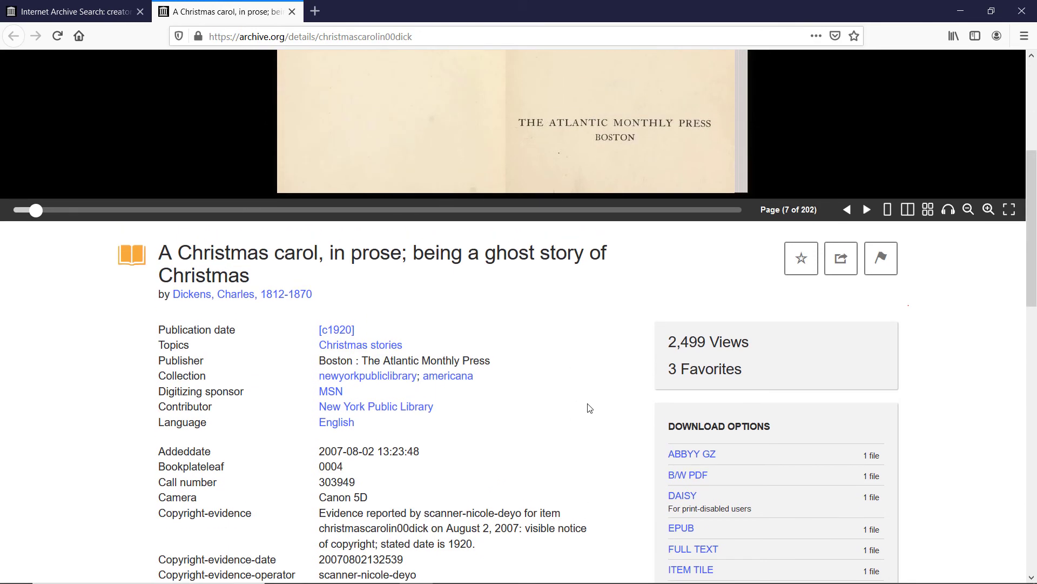